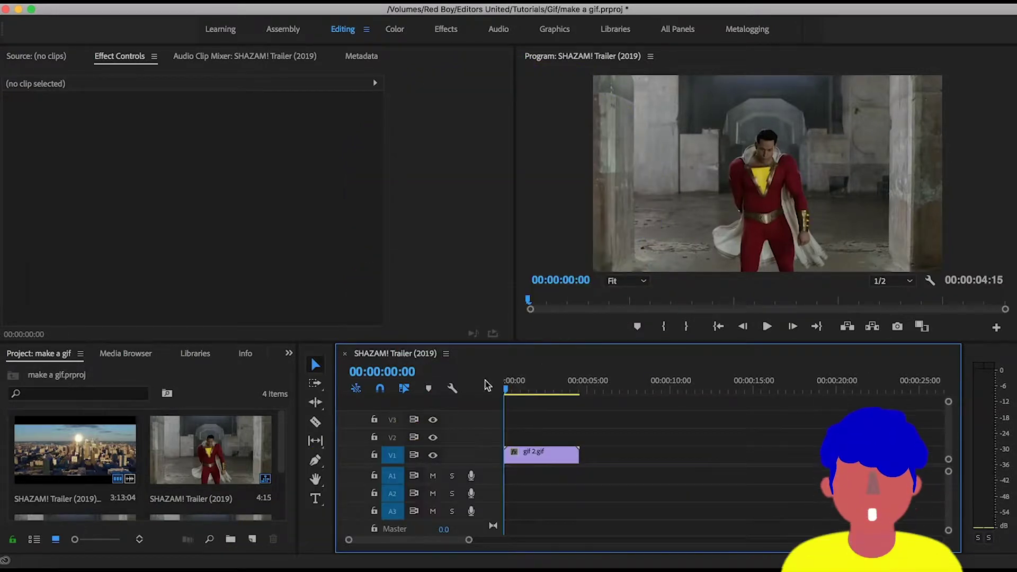
Step: Play the existing gif 2.gif clip and inspect it on the timeline at different zoom levels
key("=")
key("space")
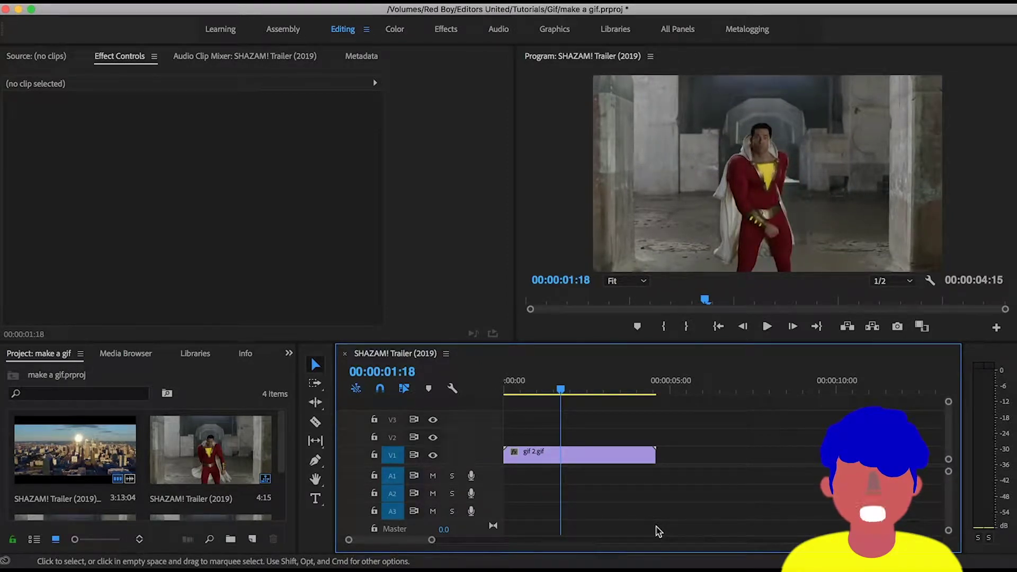
key("minus")
key("minus")
key("minus")
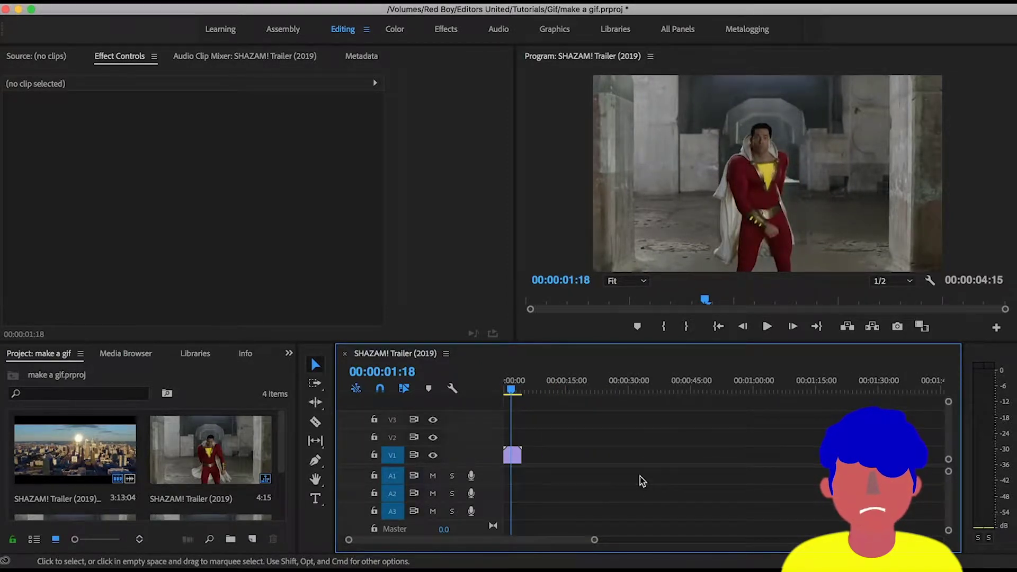
key("equal")
key("equal")
key("equal")
key("minus")
key("minus")
key("minus")
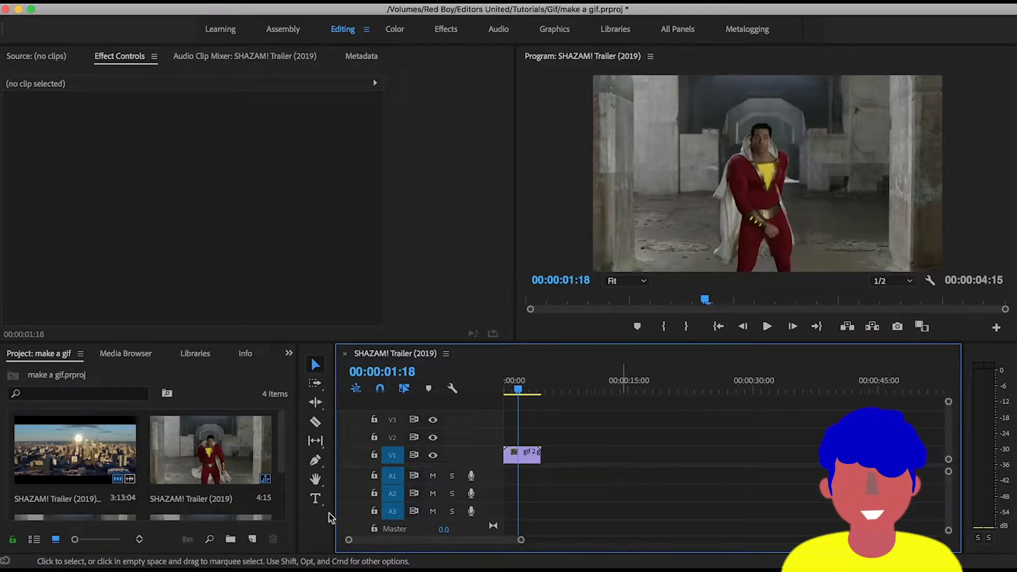
key("equal")
key("equal")
key("equal")
key("equal")
key("minus")
left_click(565, 459)
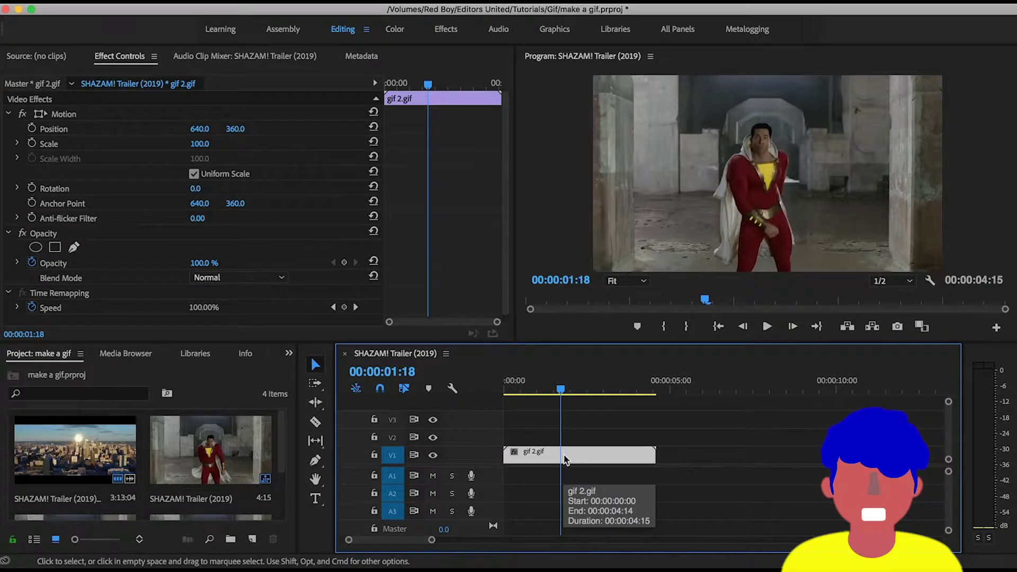
Step: Add the SHAZAM! Trailer (2019).mp4 clip to V1 after gif 2.gif and scale it to 138
left_click(60, 454)
left_click_drag(59, 454, 607, 460)
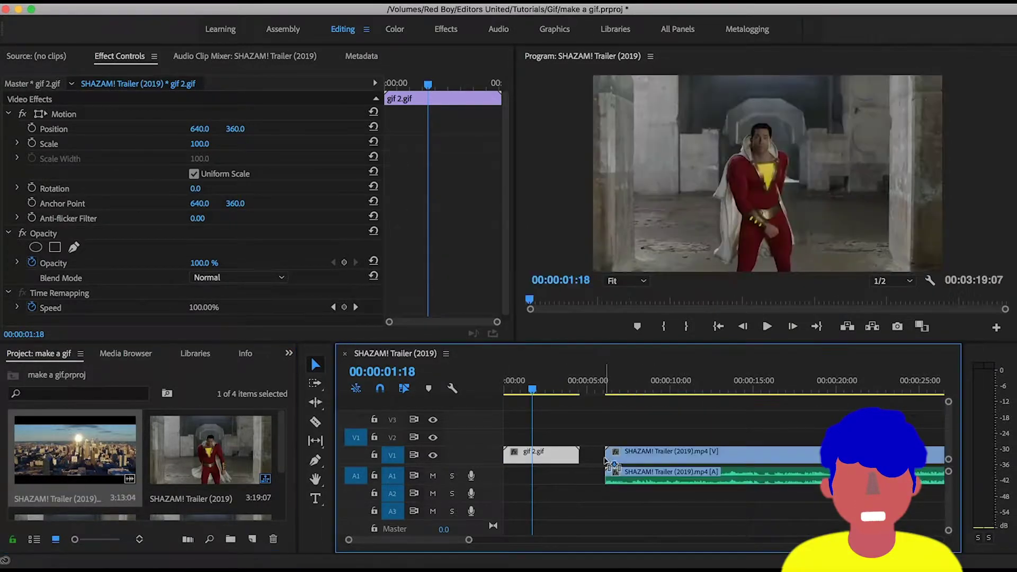
left_click(613, 389)
key("minus")
left_click_drag(615, 390, 664, 389)
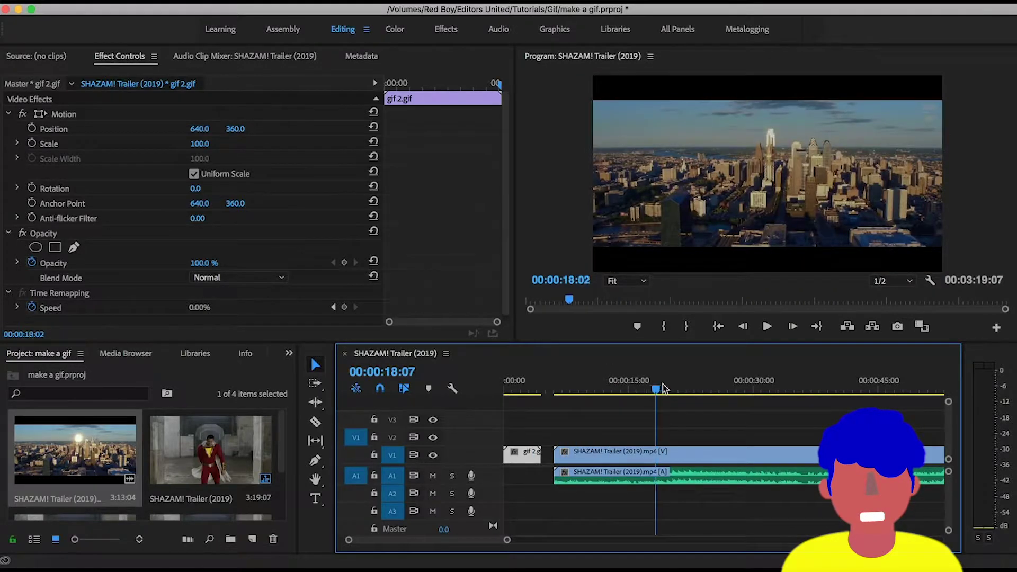
left_click(636, 455)
left_click_drag(222, 145, 241, 145)
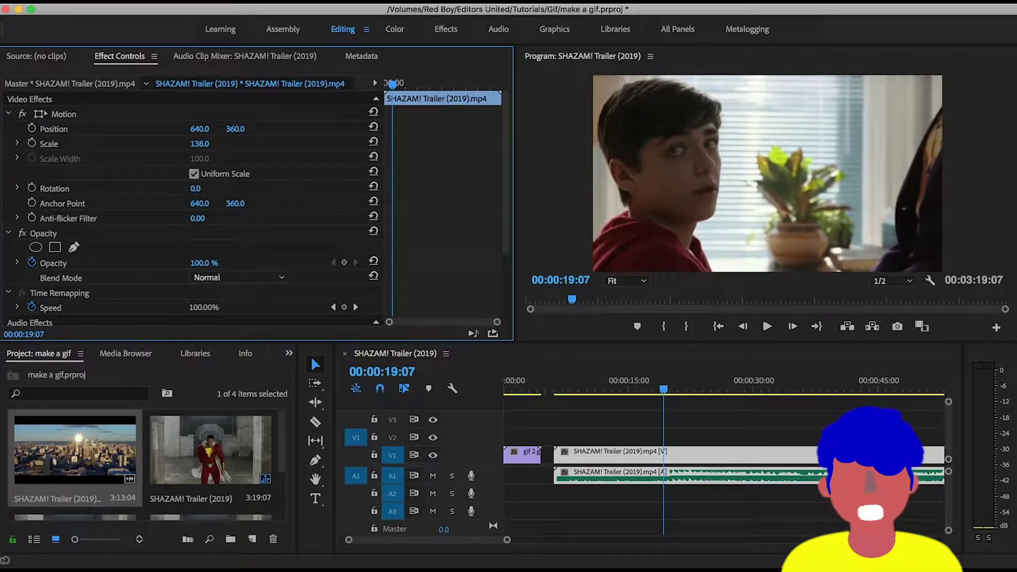
Step: Delete only the audio of the trailer clip from track A1, keeping its video
left_click(703, 476)
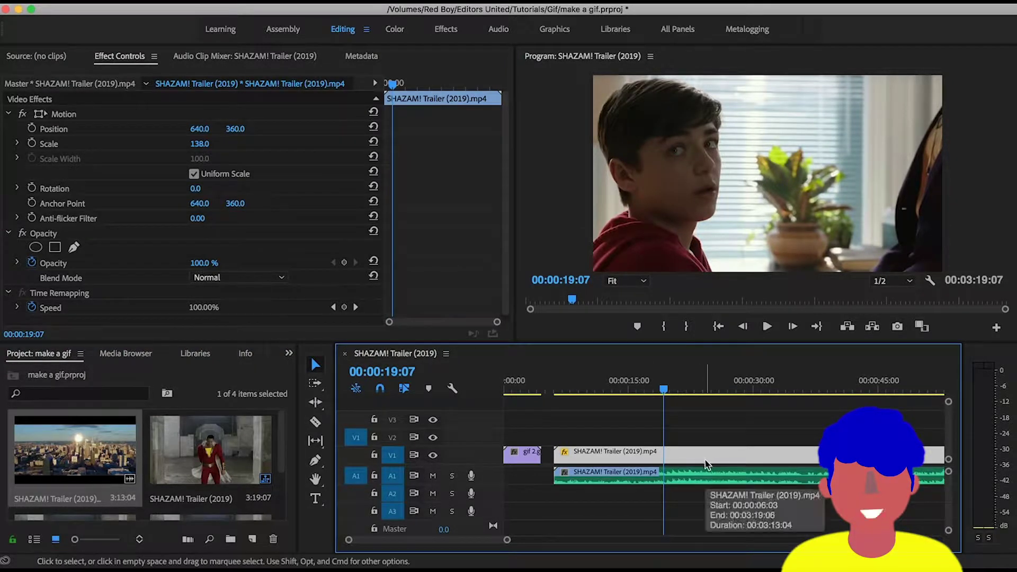
left_click(705, 482, "alt")
key("Delete")
Step: Cut the trailer clip at 00:02:05:16, where the costumed hero shot begins, and delete the part before the cut
key("backslash")
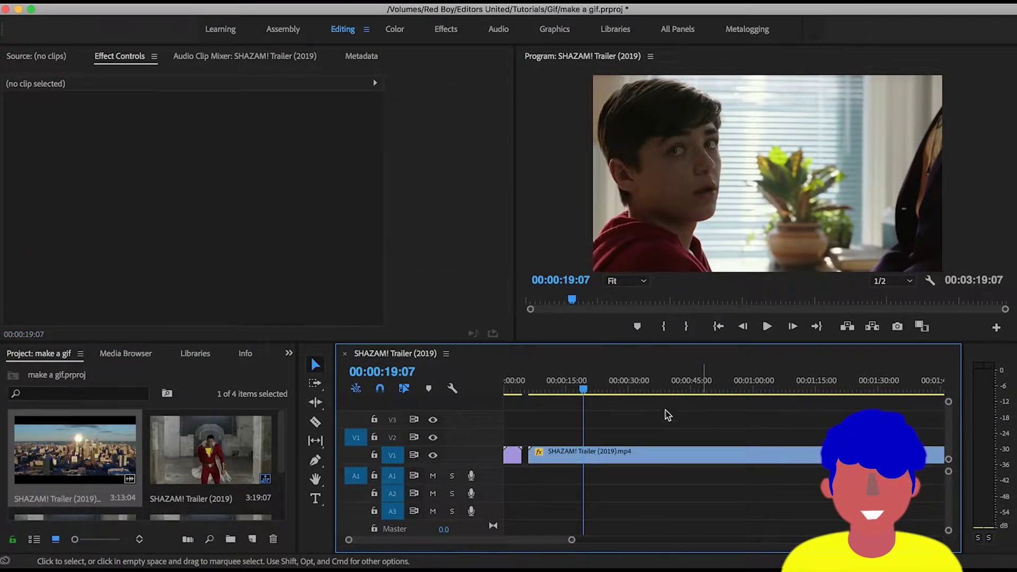
key("equal")
left_click_drag(589, 391, 759, 397)
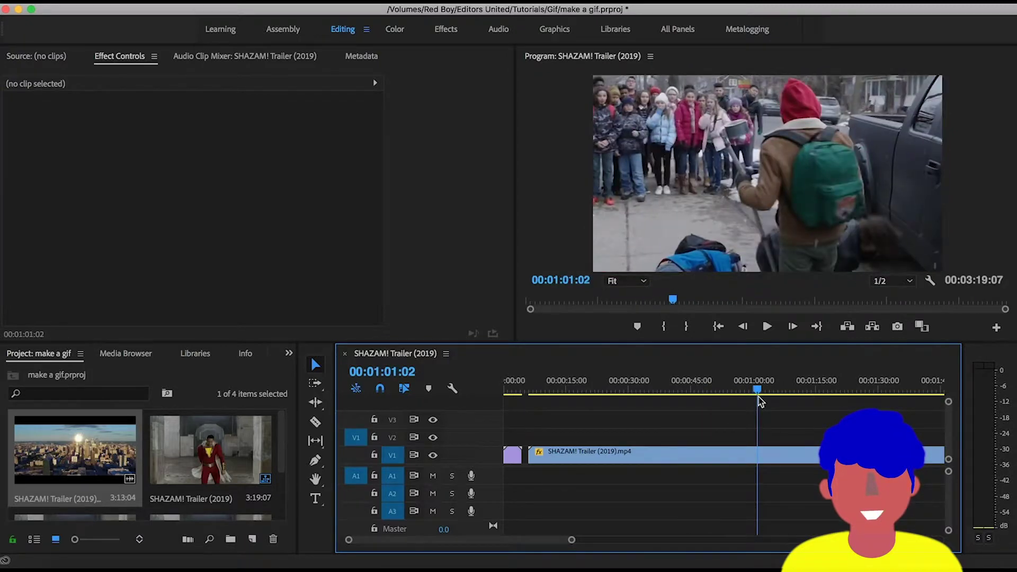
key("minus")
left_click_drag(650, 386, 769, 396)
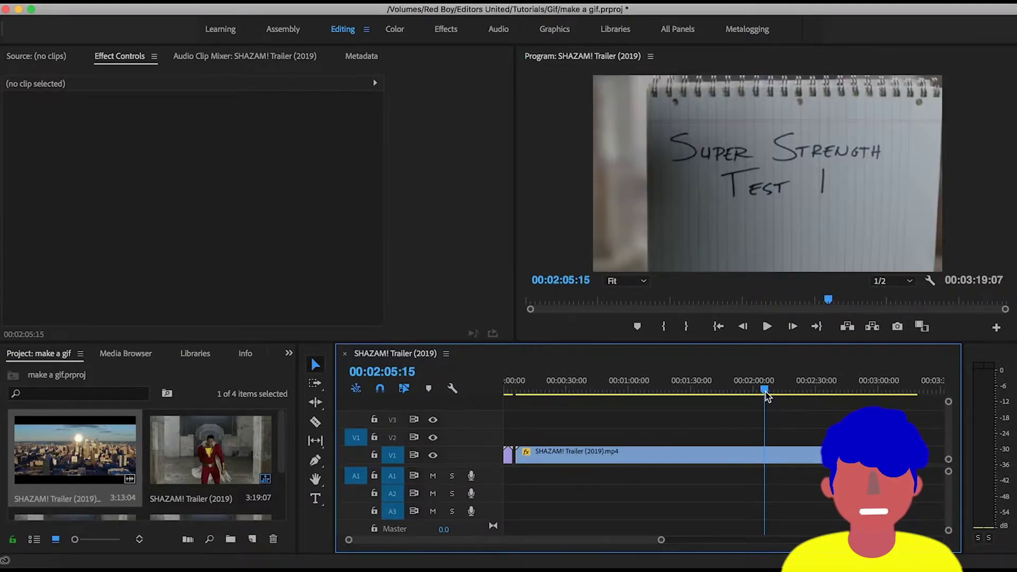
scroll(770, 396, "up", 5)
scroll(747, 395, "up", 4)
left_click_drag(726, 392, 739, 393)
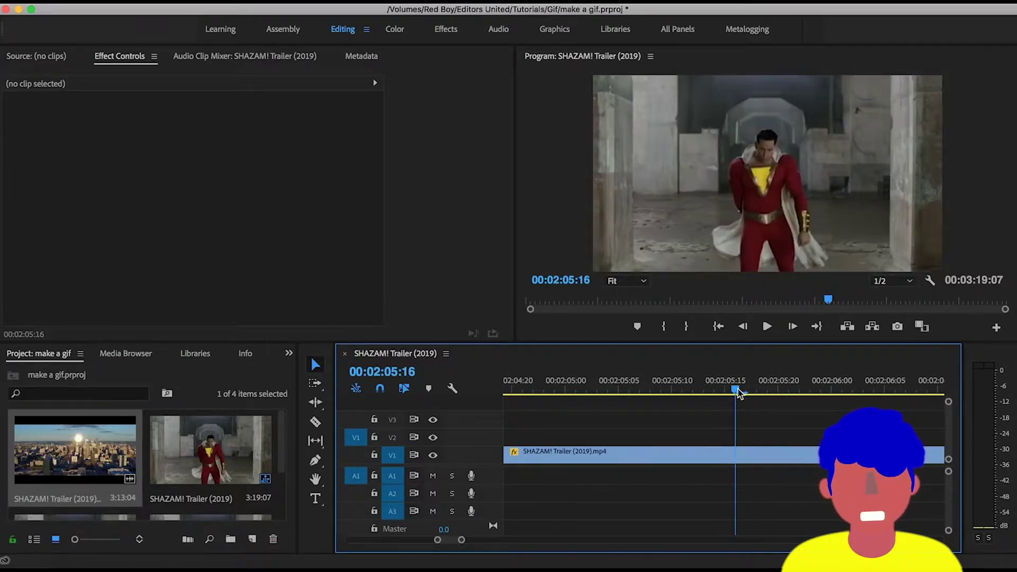
key("c")
left_click(742, 452)
key("v")
left_click(707, 458)
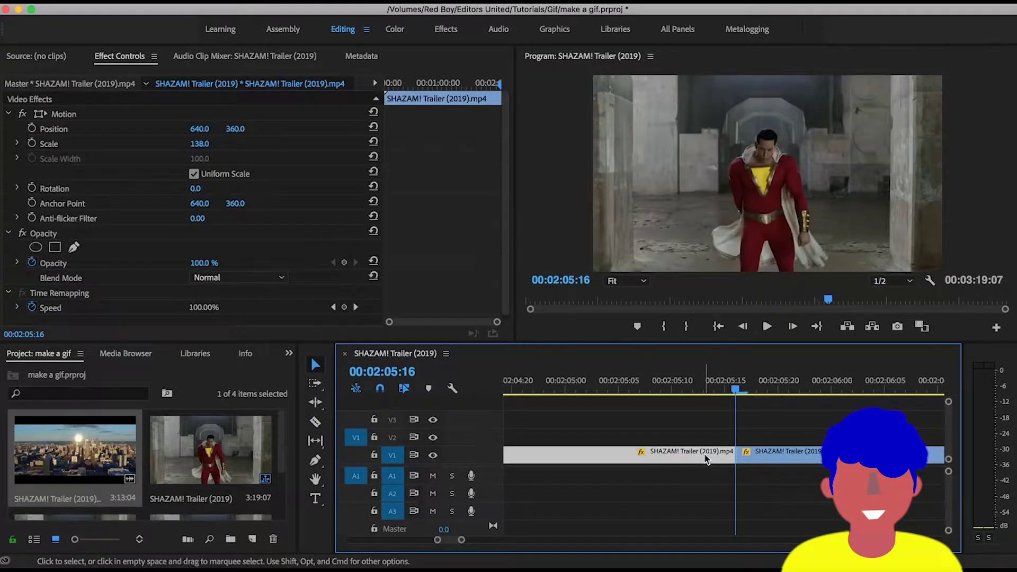
key("Delete")
key("minus")
key("minus")
key("minus")
key("minus")
key("minus")
key("equal")
key("equal")
key("equal")
key("equal")
key("equal")
key("equal")
key("equal")
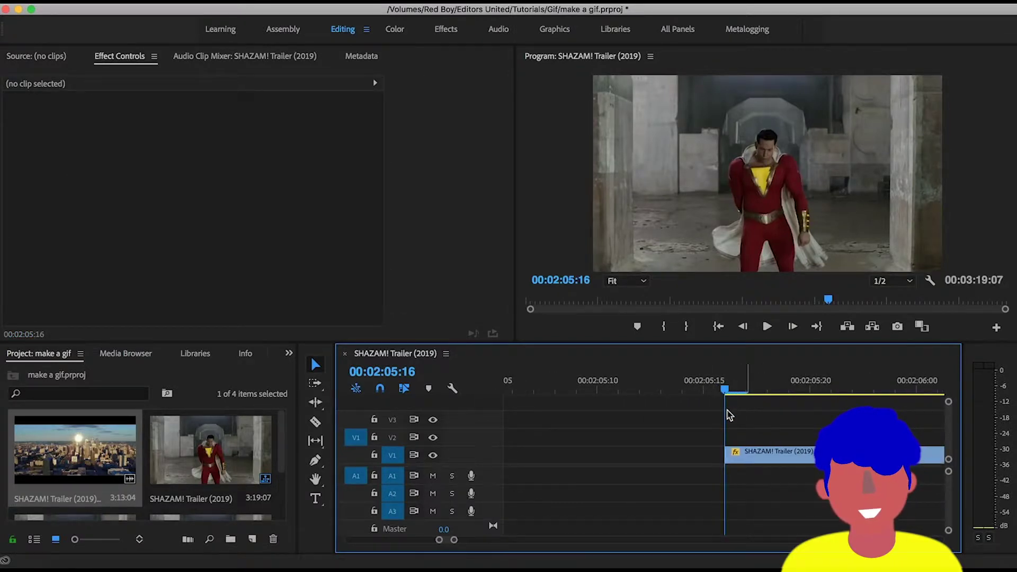
Step: Play the remaining trailer clip from 00:02:05:16 to find where the hero's move should end
key("minus")
key("minus")
key("minus")
key("minus")
key("space")
key("minus")
key("minus")
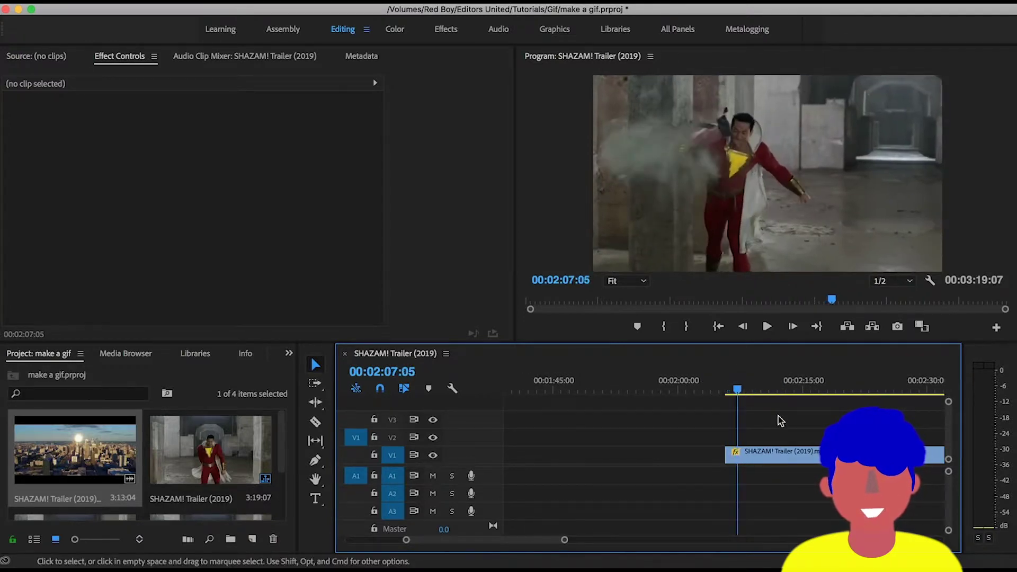
key("space")
Step: Step back to frame 00:02:06:14, cut the trailer clip there and delete the part after the cut
key("equal")
key("equal")
key("equal")
key("equal")
key("equal")
key("equal")
key("Left")
key("Left")
key("Left")
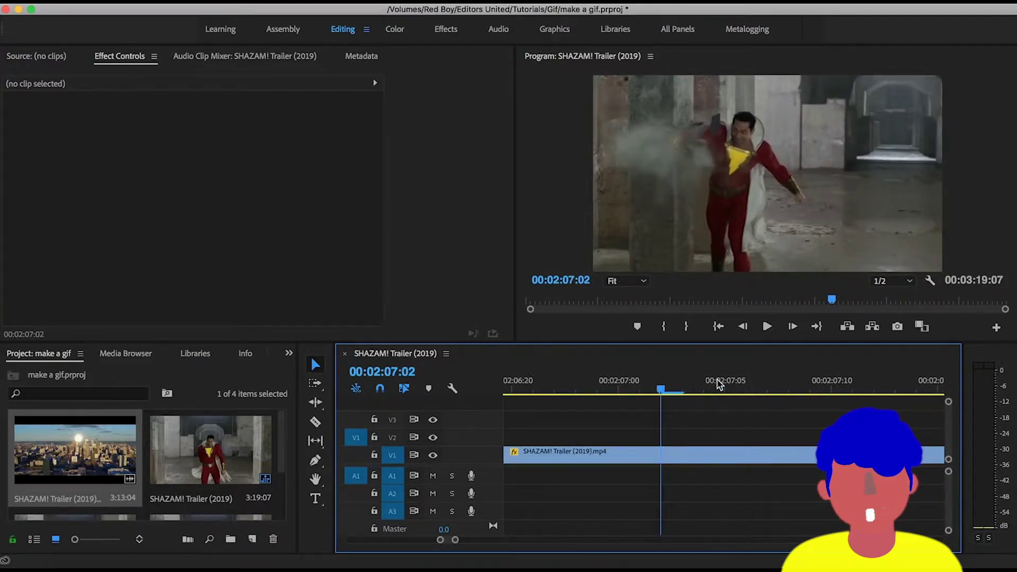
key("Left")
key("Left")
key("Left")
key("minus")
key("Left")
key("Left")
key("Left")
key("Left")
key("Left")
key("Left")
key("Left")
key("Left")
key("Left")
key("Left")
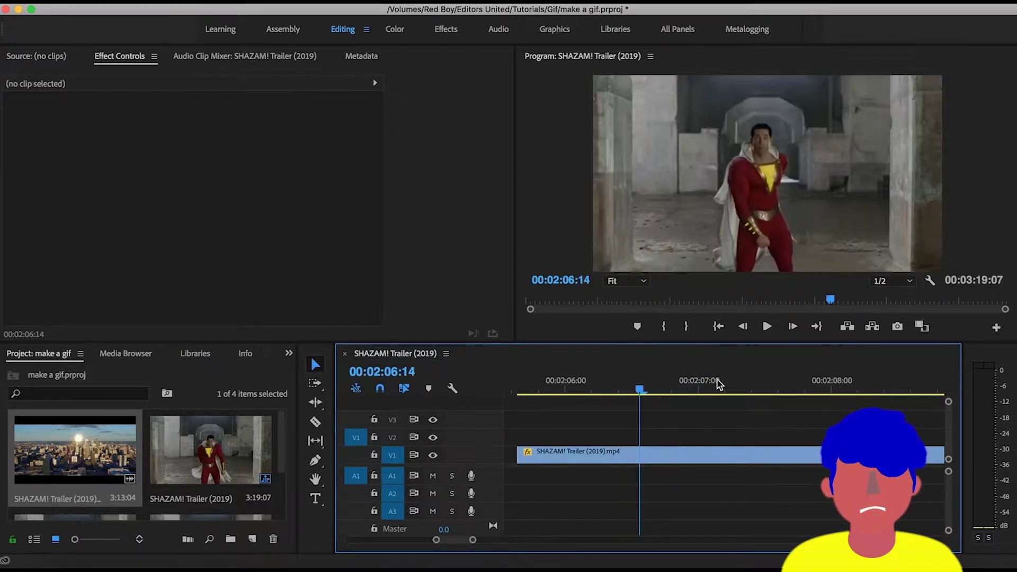
key("super+k")
left_click(652, 454)
key("Delete")
Step: Close the gap between gif 2.gif and the trimmed trailer clip, and return the playhead to the sequence start
key("minus")
key("minus")
key("minus")
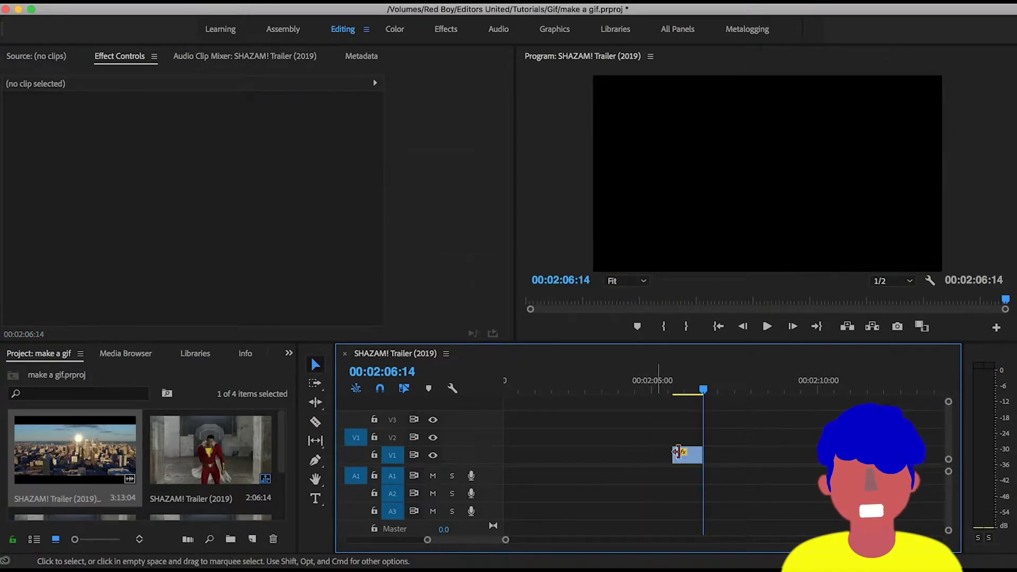
key("minus")
key("minus")
key("minus")
key("minus")
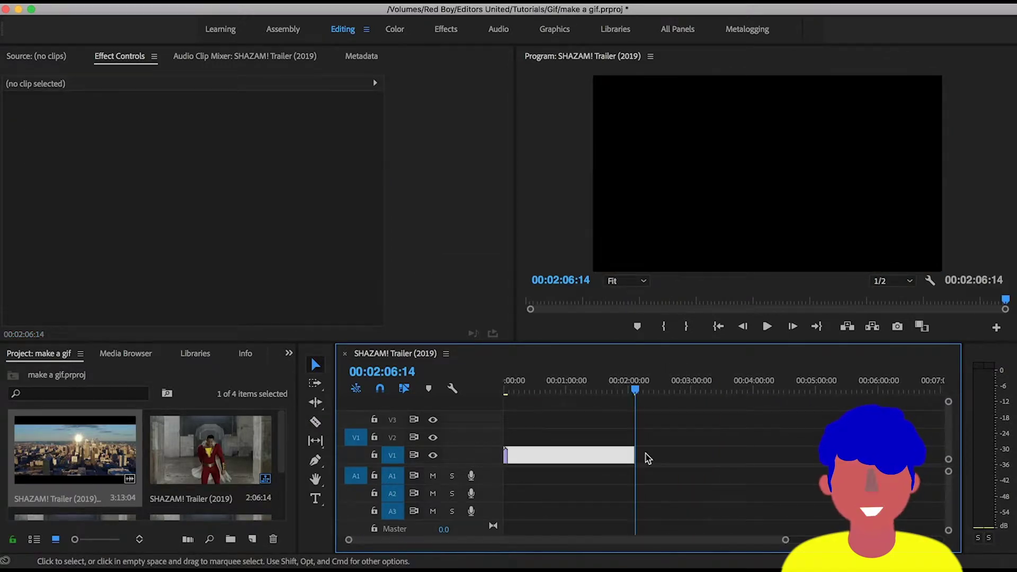
left_click_drag(518, 380, 484, 382)
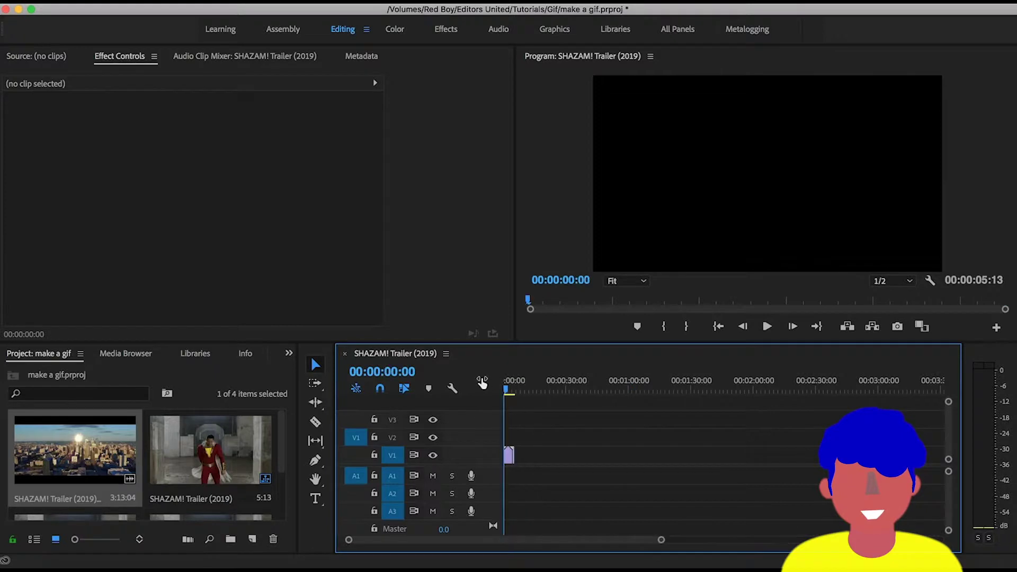
Step: Delete gif 2.gif and the empty gap it leaves so the trimmed trailer clip starts at 00:00:00:00
key("equal")
key("equal")
key("equal")
key("equal")
key("equal")
key("equal")
left_click(600, 453)
key("Delete")
left_click(596, 460)
key("Delete")
Step: Play and scrub through the trimmed trailer clip to review the motion for the GIF
key("equal")
key("equal")
key("space")
key("minus")
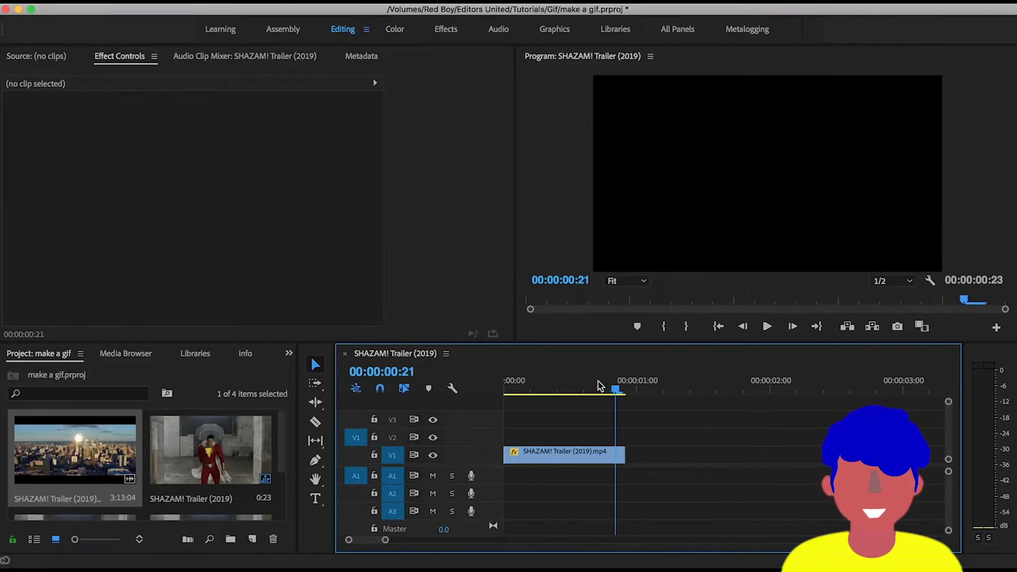
left_click(527, 385)
left_click_drag(527, 386, 587, 392)
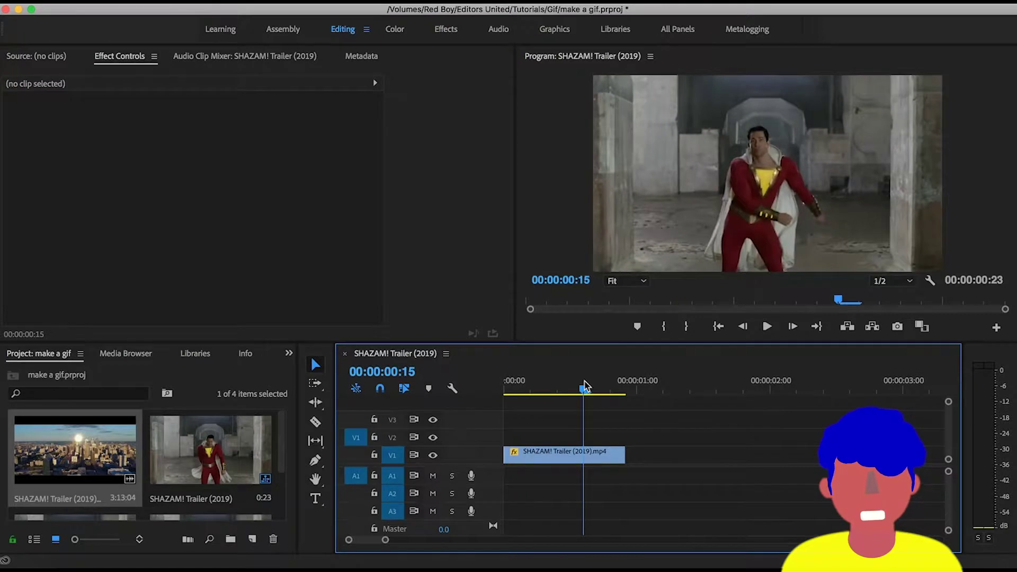
Step: Open the export settings and choose the Animated GIF format with the Animated GIF (Match Source) preset
key("minus")
key("equal")
key("equal")
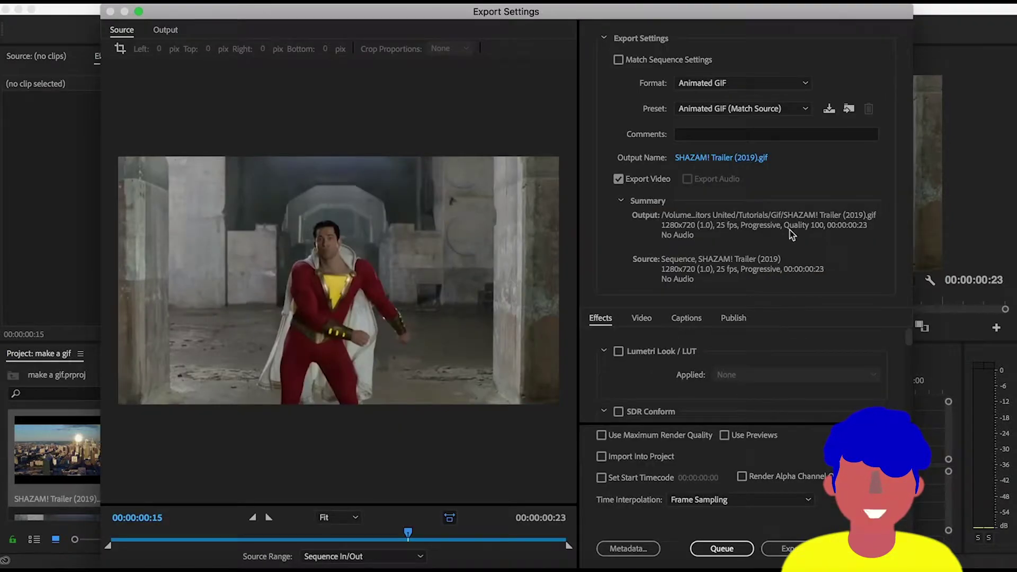
left_click(708, 85)
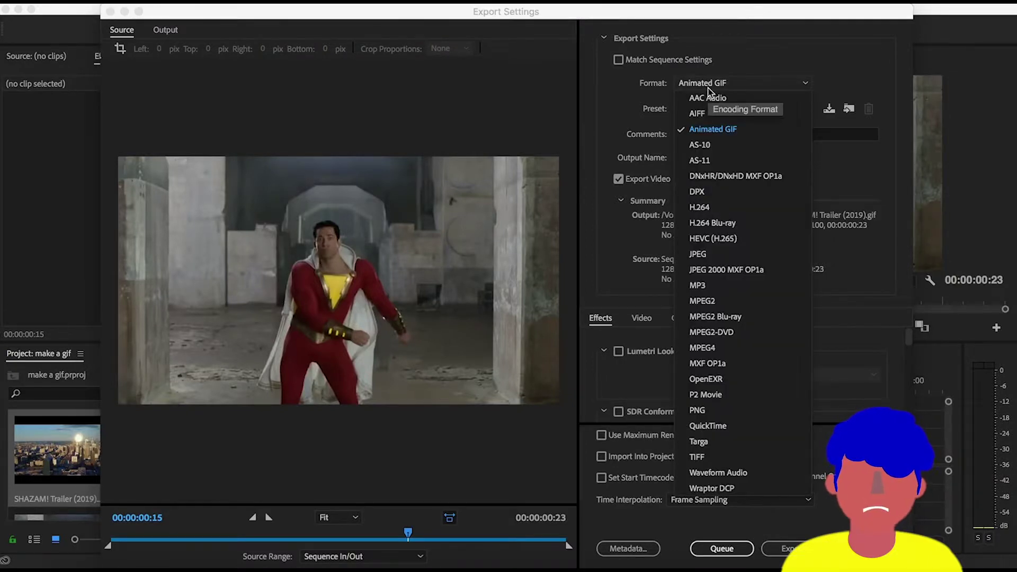
left_click(753, 80)
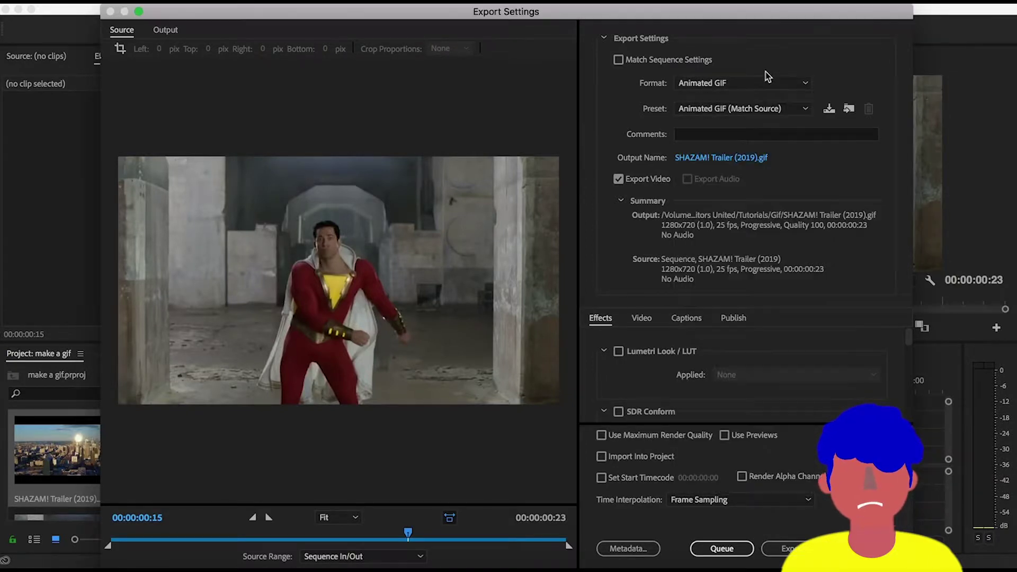
left_click(714, 86)
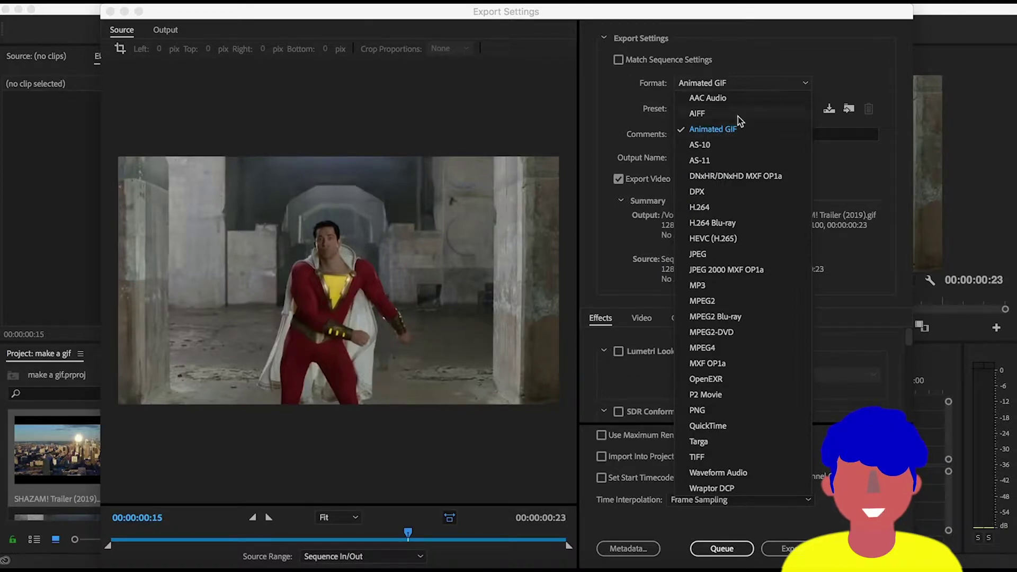
left_click(726, 131)
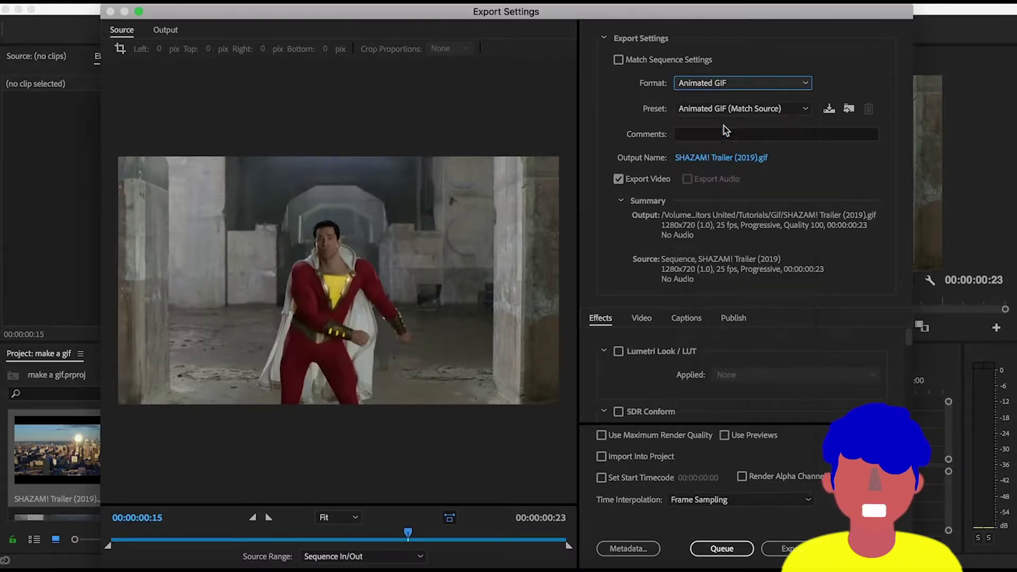
left_click(732, 88)
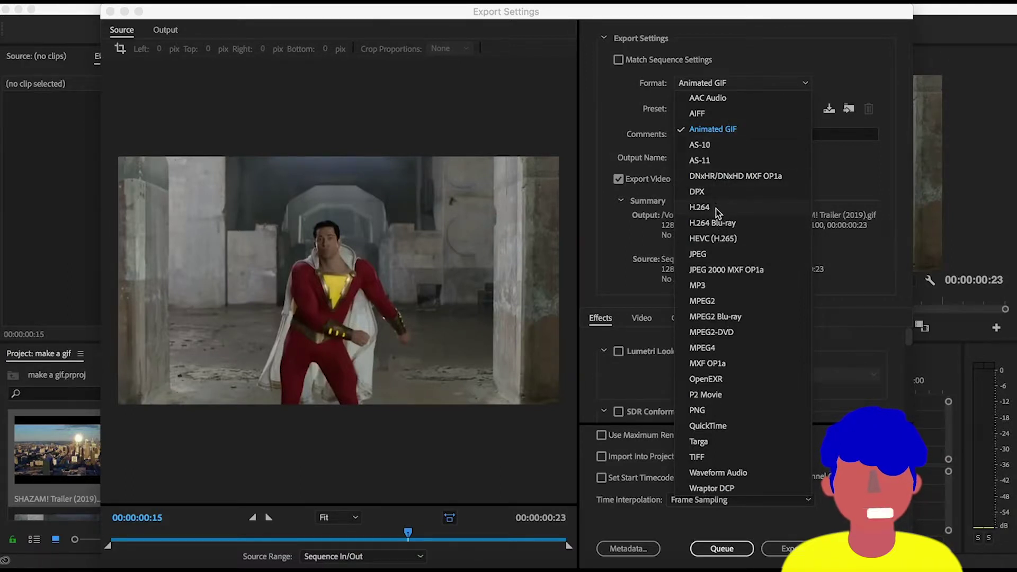
left_click(710, 129)
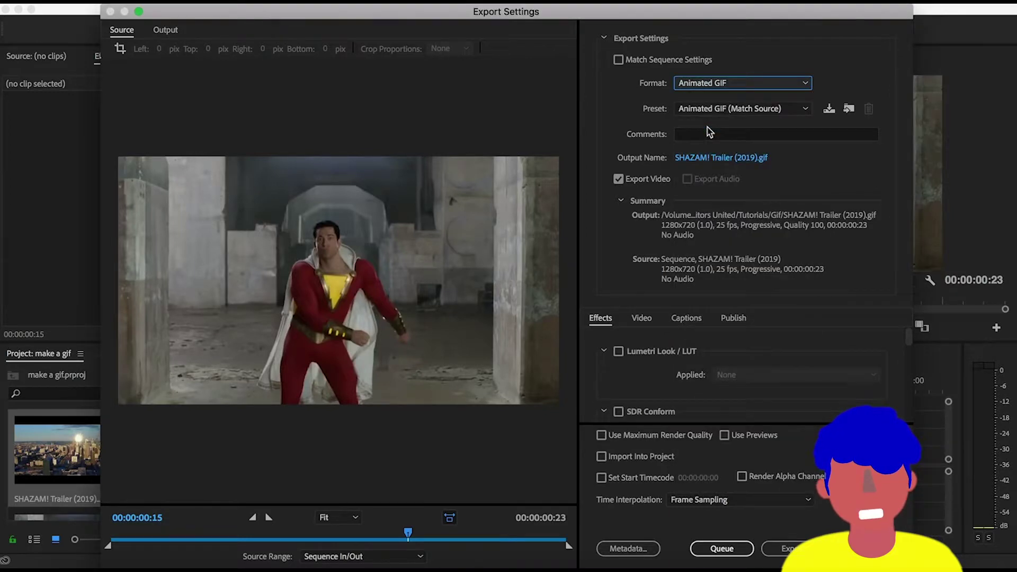
left_click(737, 110)
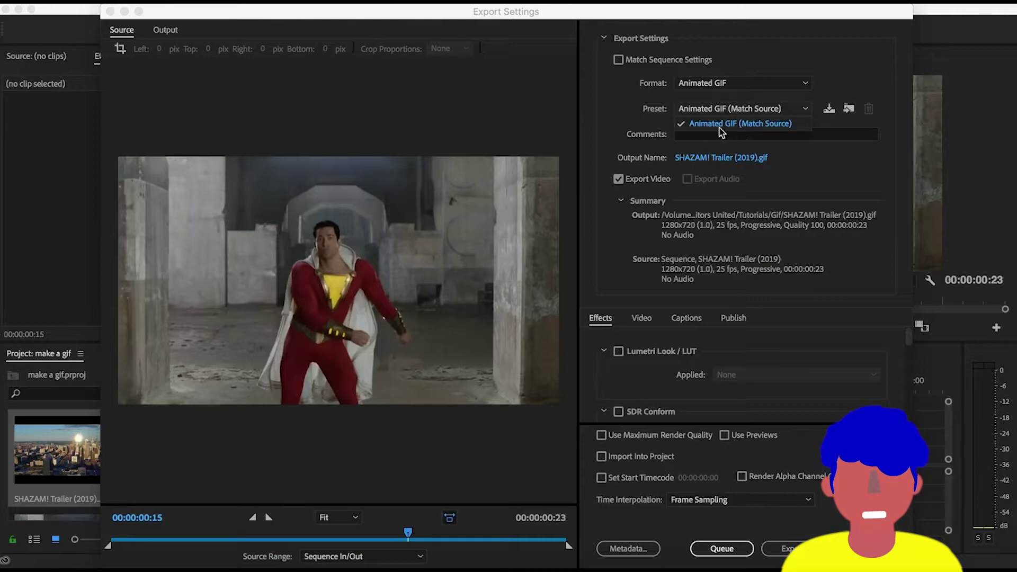
left_click(725, 126)
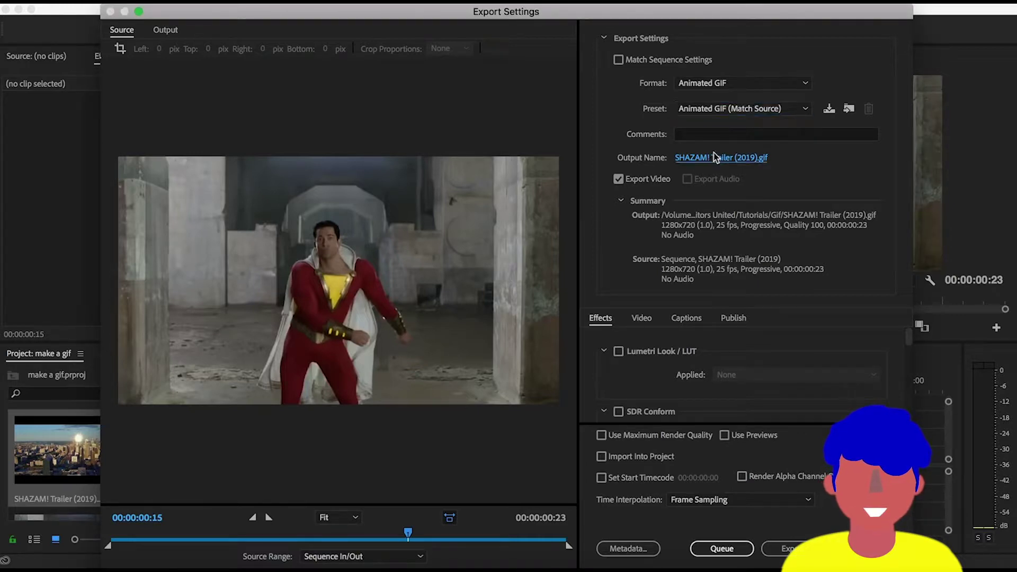
Step: Name the output file Gif 3 in the Gif folder and send the export to the Adobe Media Encoder queue
left_click(716, 158)
type("Gif 3")
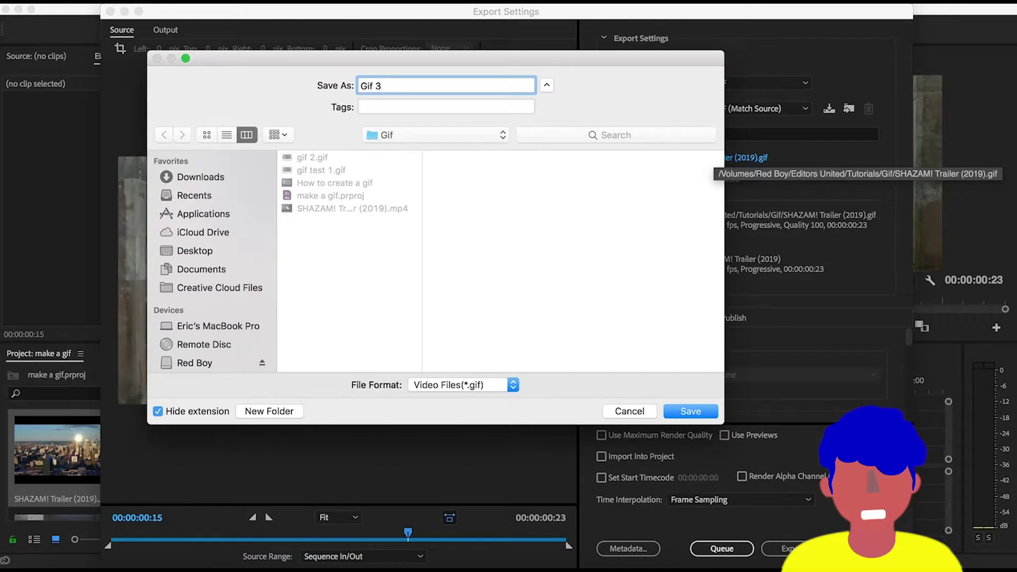
key("Return")
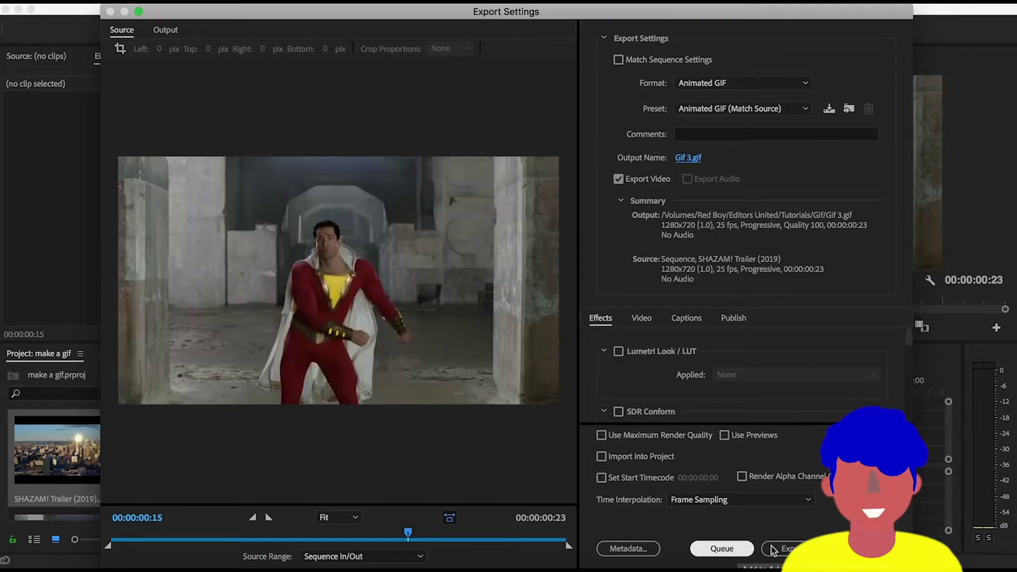
left_click(788, 548)
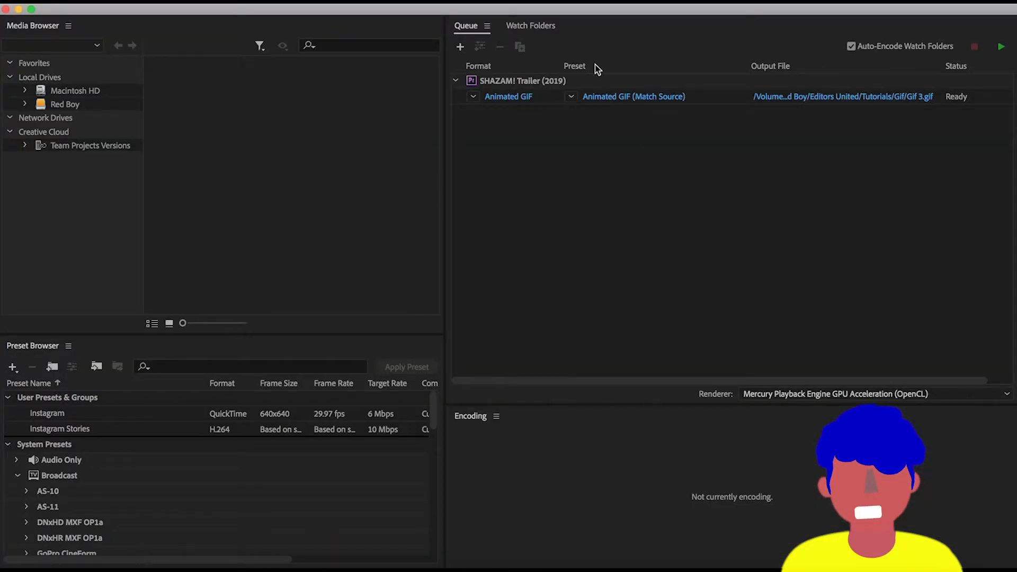
left_click(606, 56)
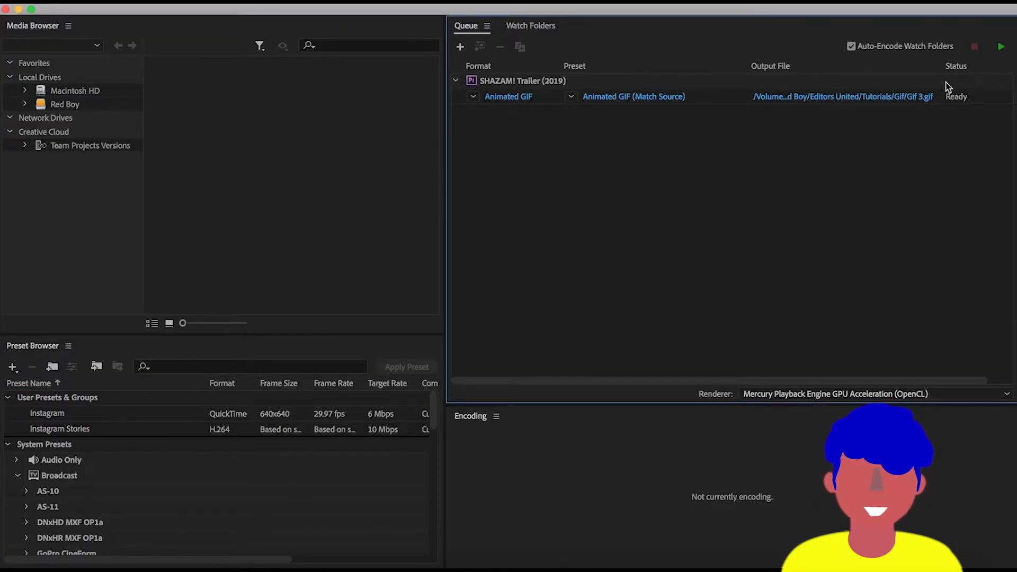
Step: Start encoding the queued Gif 3 export and, once it is done, switch back to Premiere Pro
left_click(1002, 48)
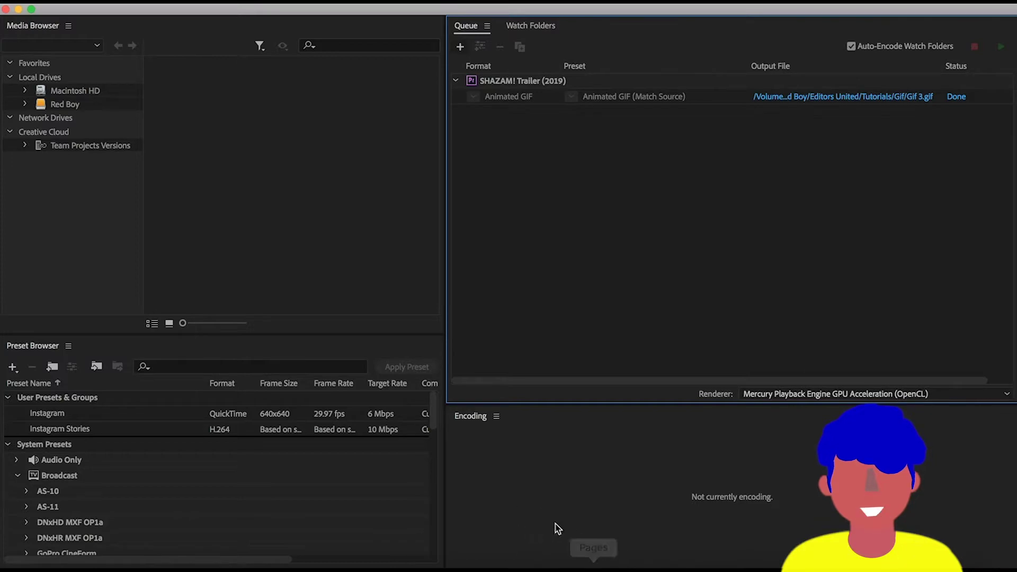
left_click(642, 567)
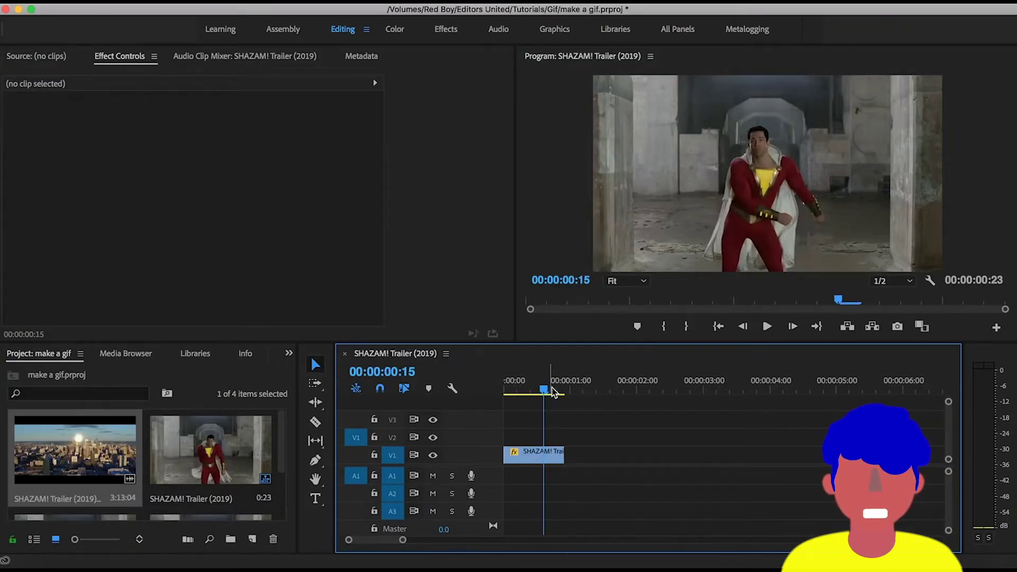
Step: Import the rendered Gif 3.gif from the Gif folder into the project
key("super+i")
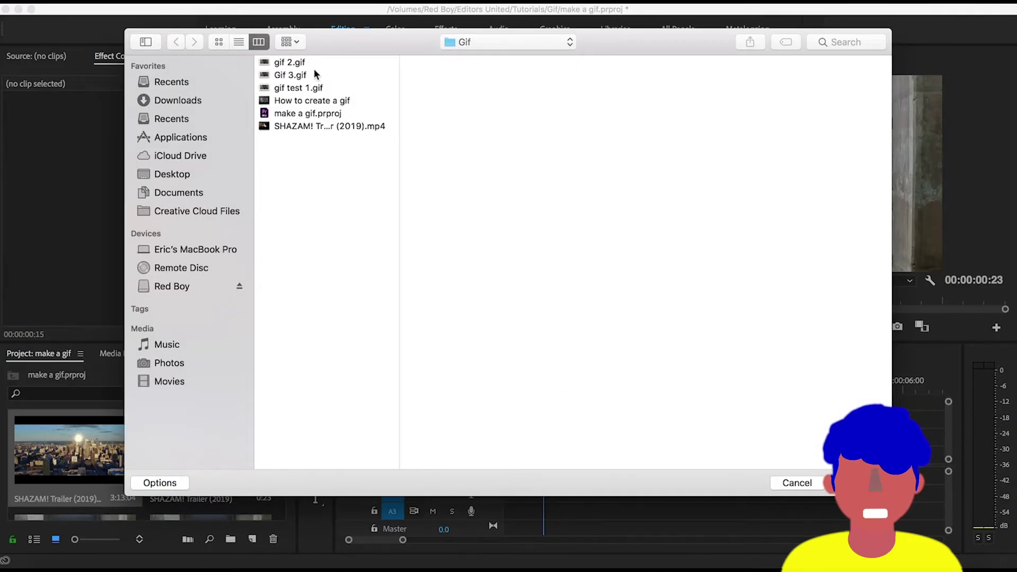
left_click(302, 76)
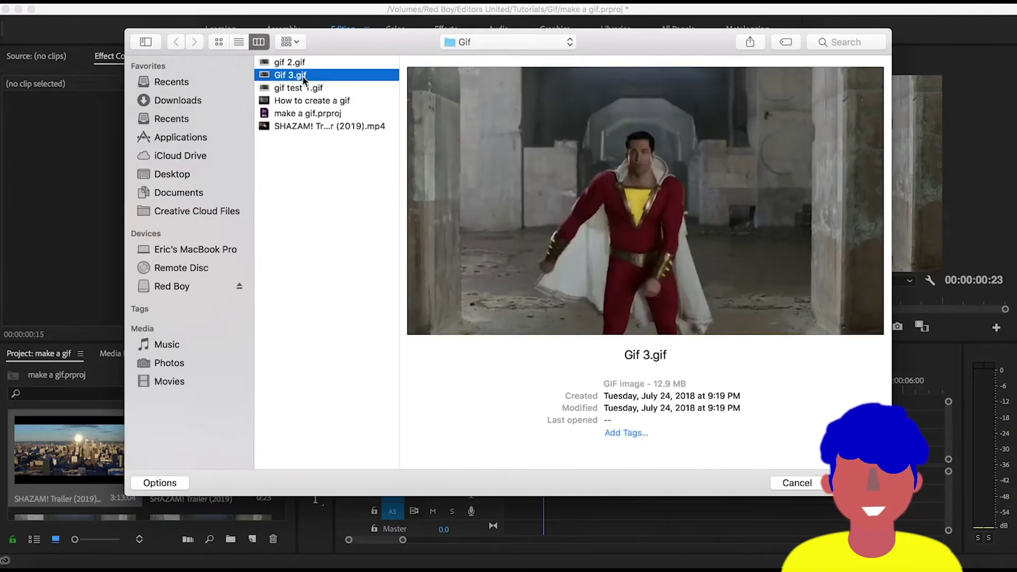
double_click(302, 75)
Step: Place Gif 3.gif in the timeline after the trailer clip and scrub through it to check the motion
left_click_drag(42, 477, 582, 466)
left_click(585, 391)
mouse_move(584, 392)
left_mouse_down()
mouse_move(605, 391)
mouse_move(596, 392)
left_mouse_up()
Step: Reopen the import dialog and preview Gif 3.gif in the Gif folder, enlarging and repositioning the dialog for a bigger view
key("super+i")
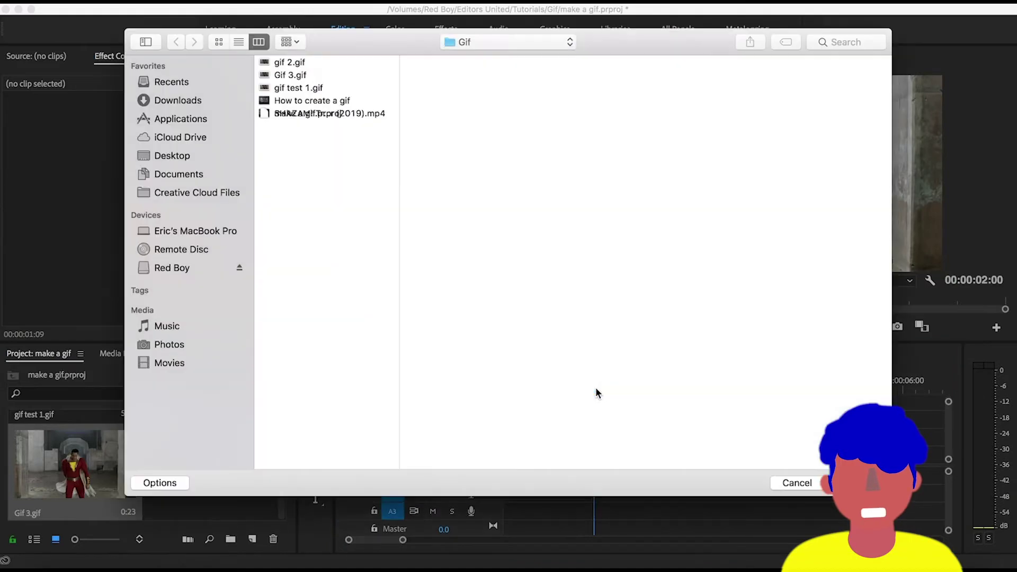
left_click(313, 76)
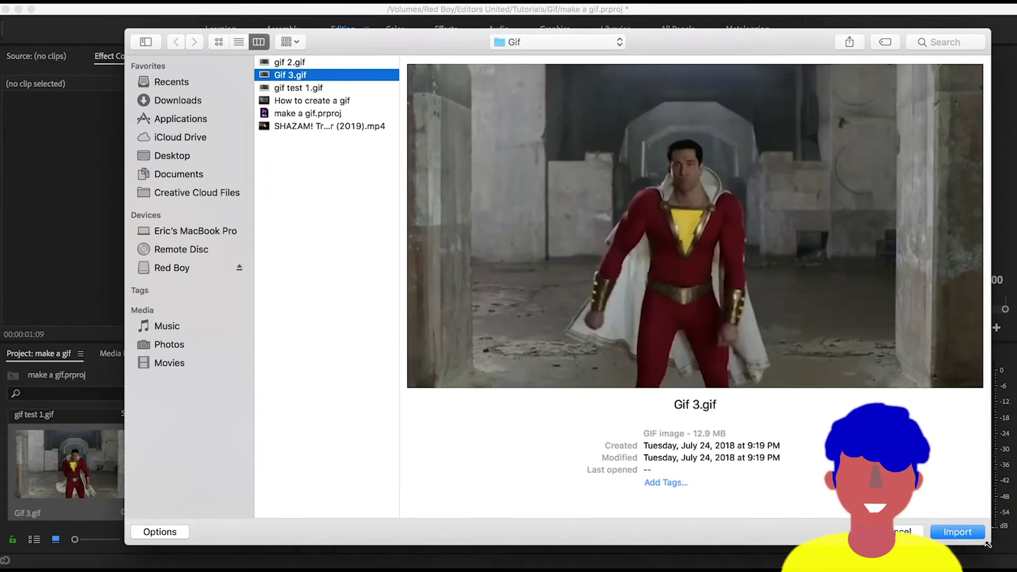
left_click_drag(764, 46, 719, 46)
left_click_drag(85, 32, 29, 27)
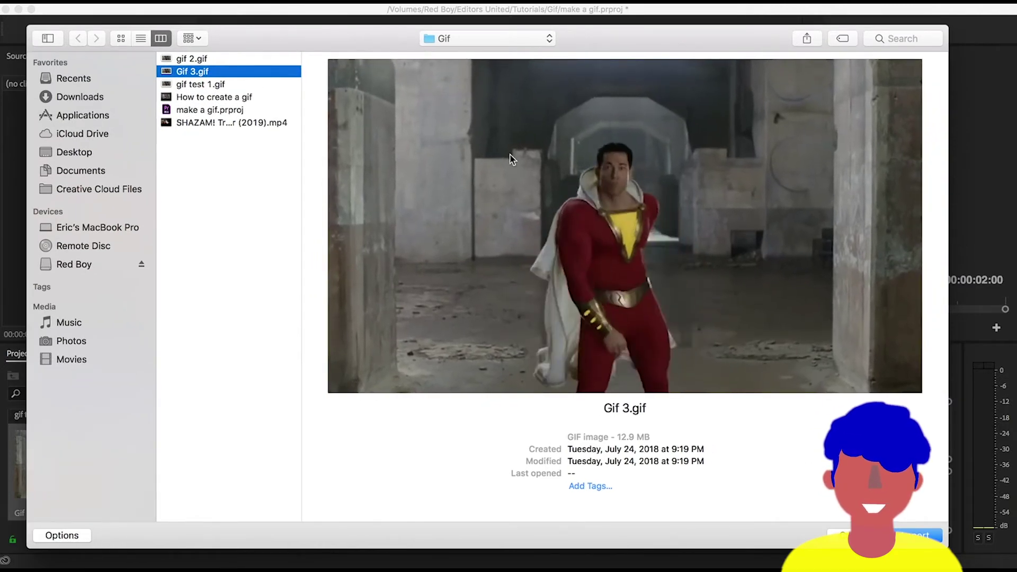